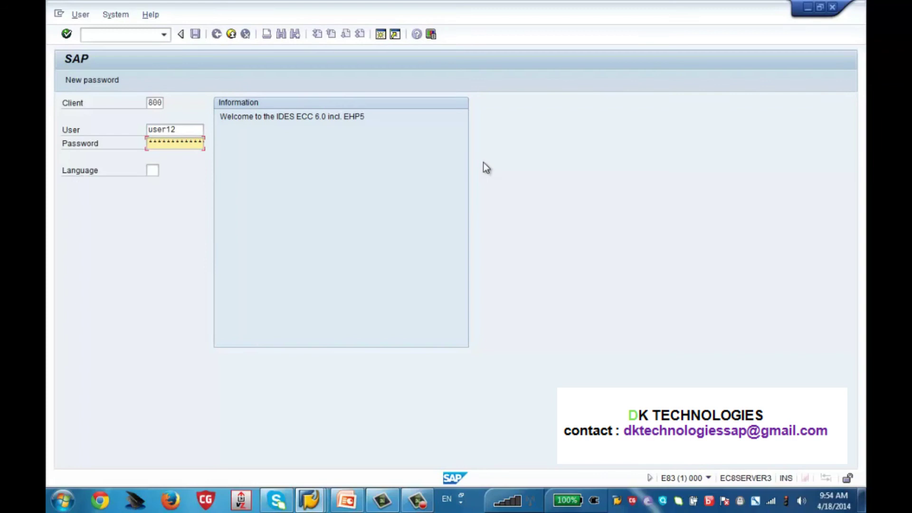
Enter the account password and log on to client 800
key(Right)
key(Right)
key(Right)
key(Right)
key(Right)
key(Right)
key(Return)
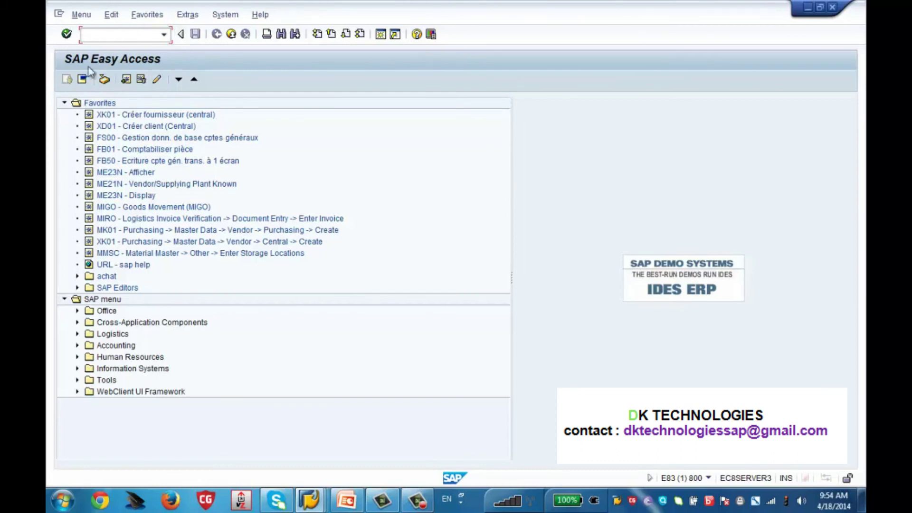
Open Maintain HR Master Data with transaction code PA30 and return to SAP Easy Access
click(129, 34)
text(PA30)
key(XF86AudioMute)
click(66, 34)
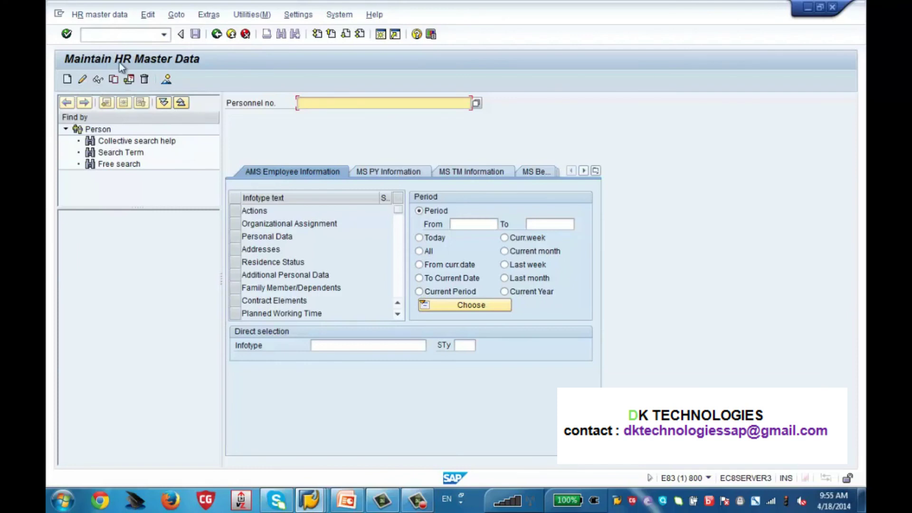
click(216, 36)
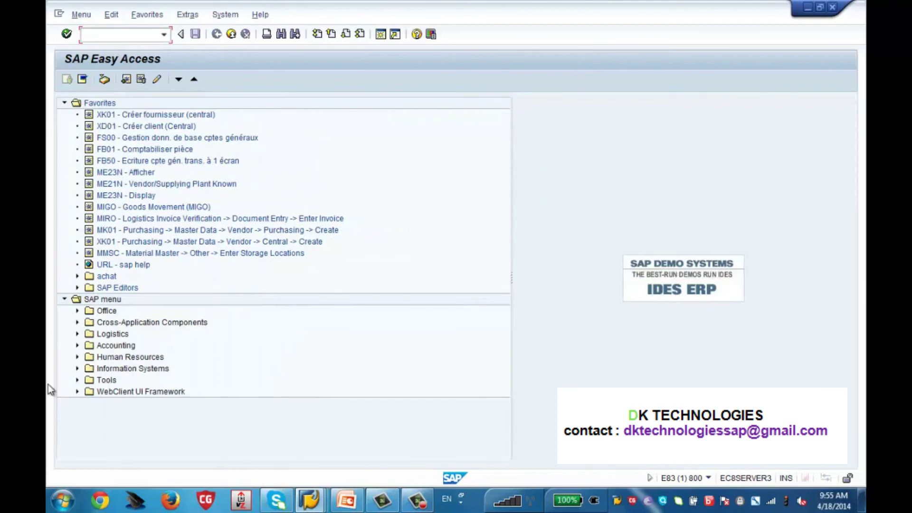
Open PA30 - Maintain from the SAP menu under Human Resources, Personnel Management, Administration, HR Master Data
click(77, 357)
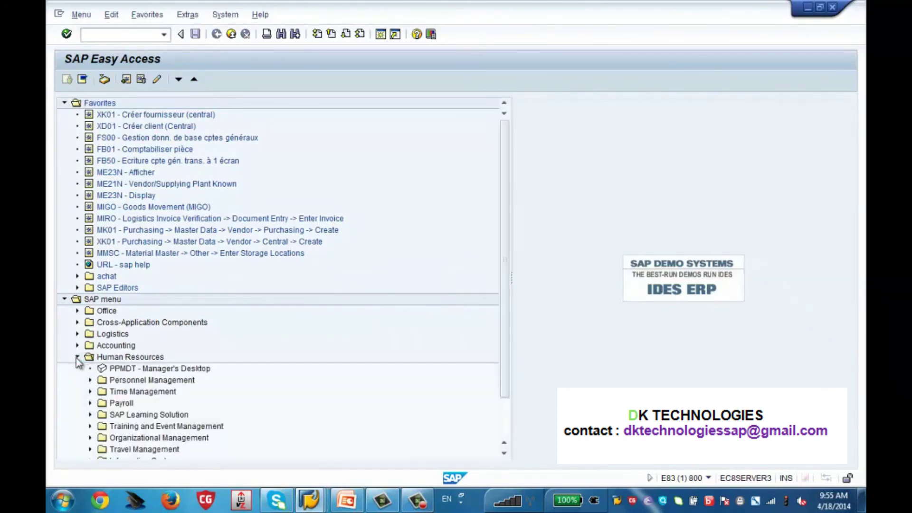
click(91, 380)
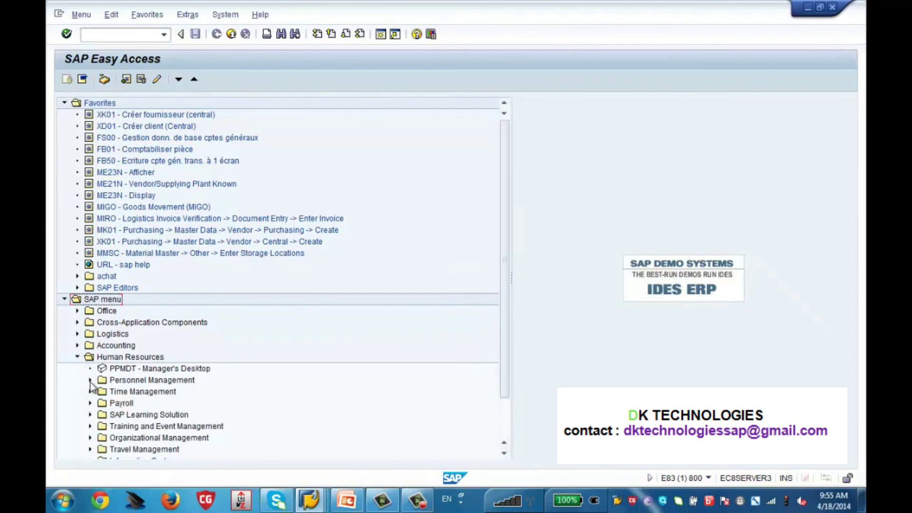
click(101, 350)
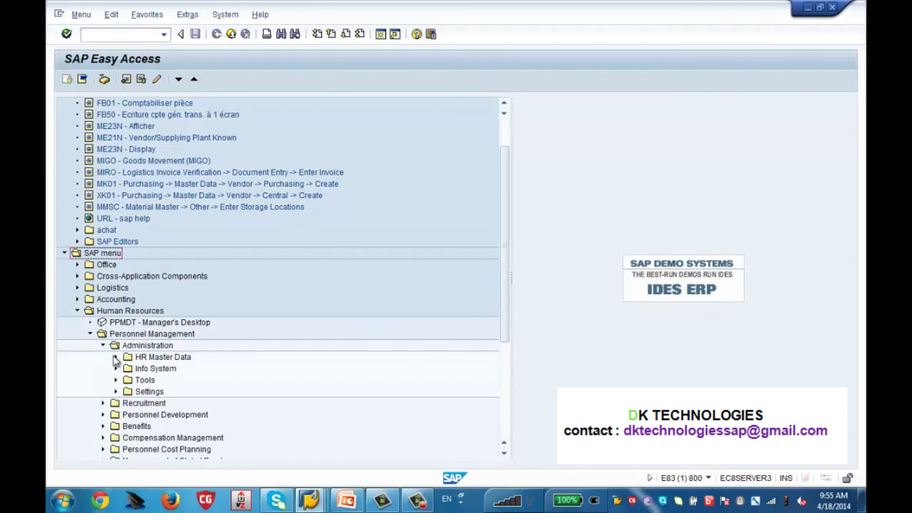
click(116, 357)
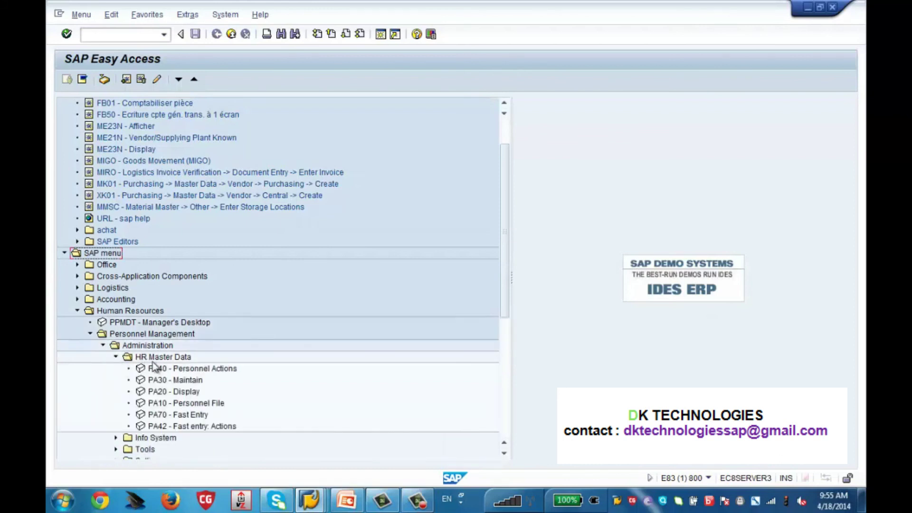
click(181, 384)
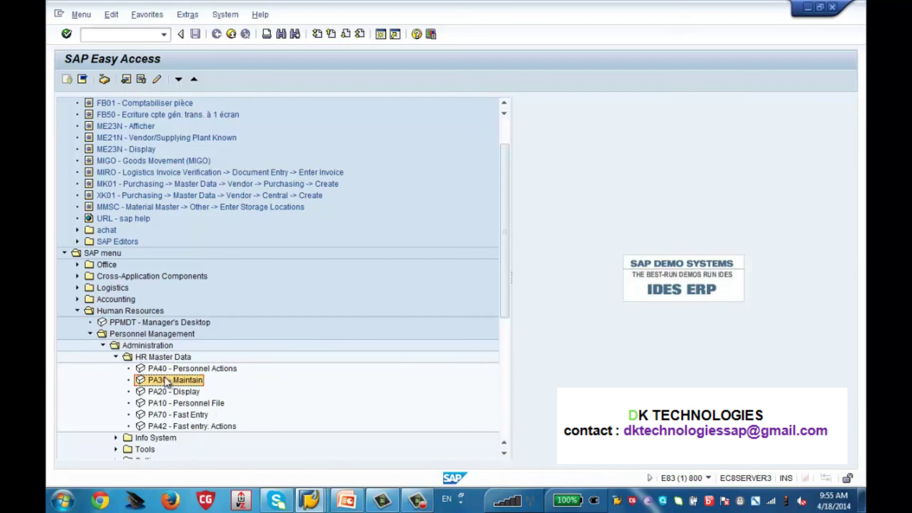
click(120, 35)
double_click(182, 385)
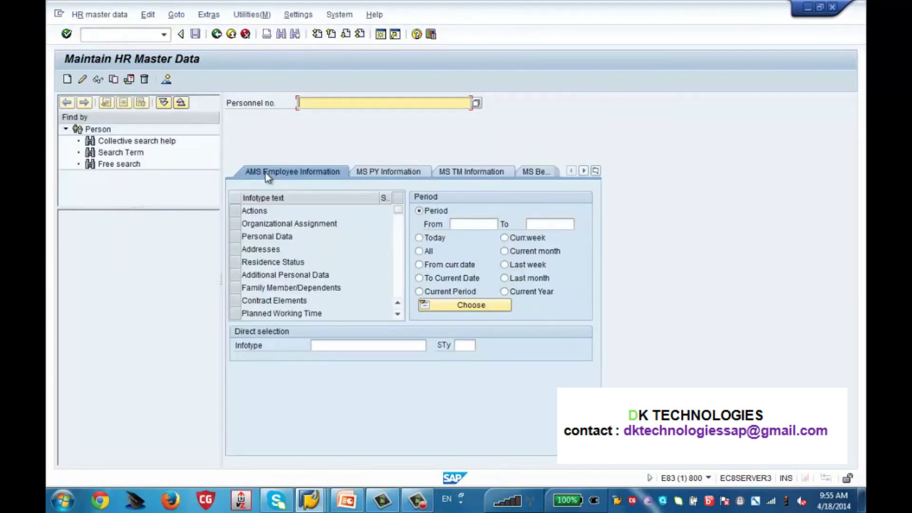
click(216, 34)
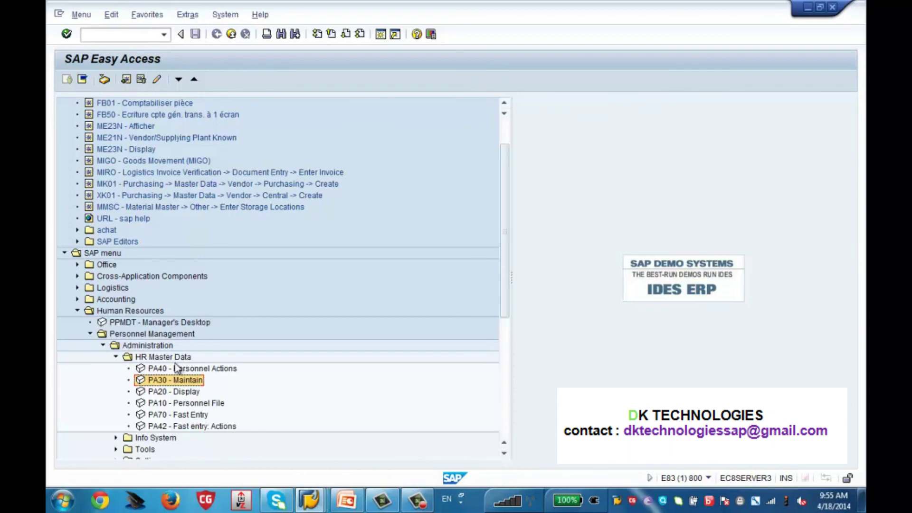
double_click(179, 381)
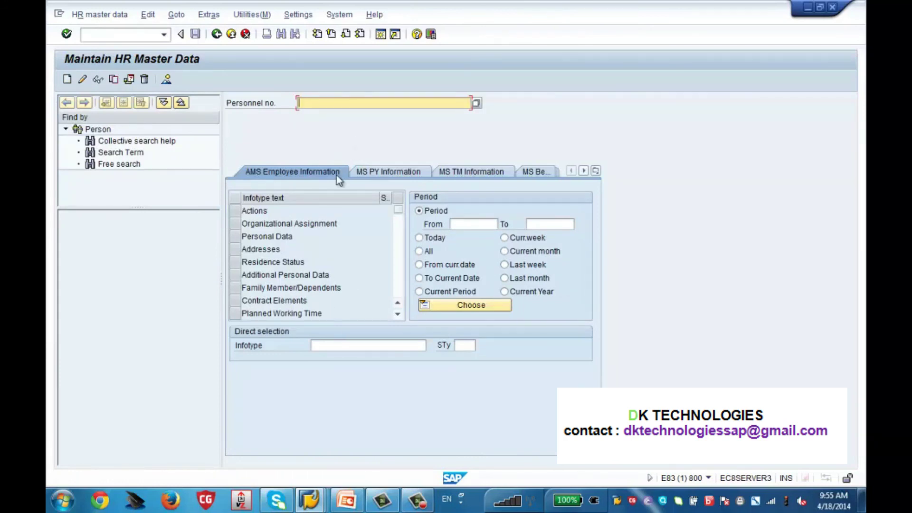
Load the employee's master data by entering the personnel number
click(333, 347)
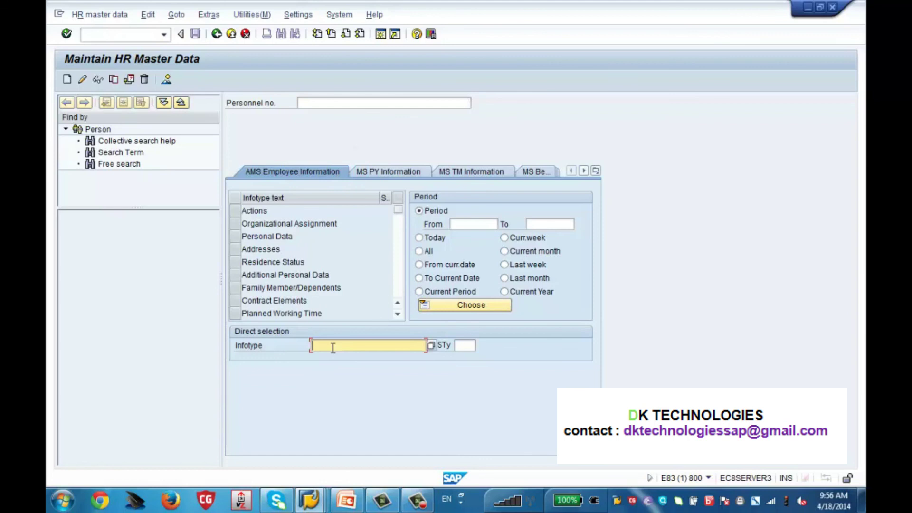
click(353, 105)
click(353, 111)
key(Return)
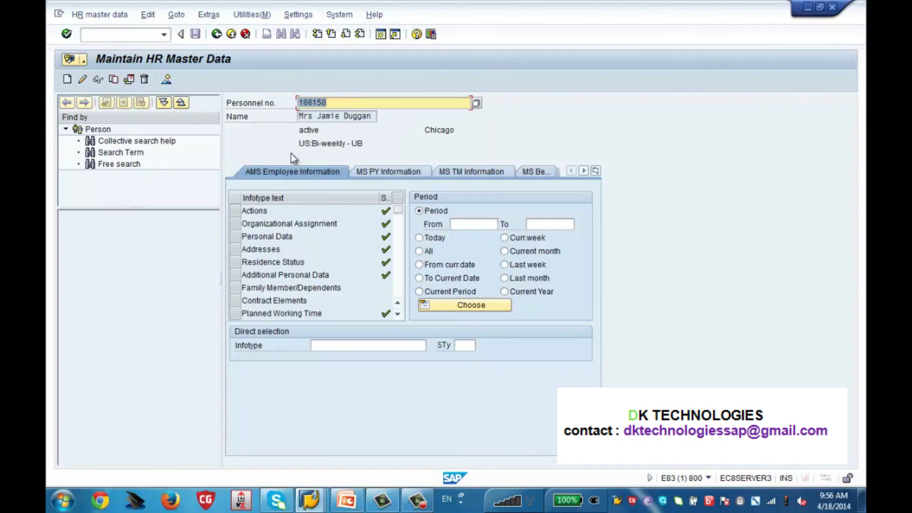
Select the Organizational Assignment infotype directly by its code 0001
click(373, 344)
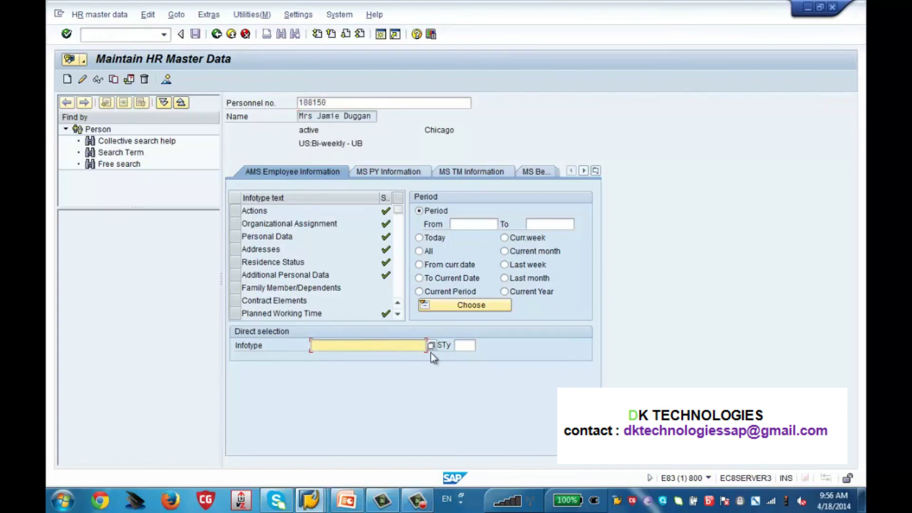
click(463, 345)
click(393, 343)
text(0001)
key(Return)
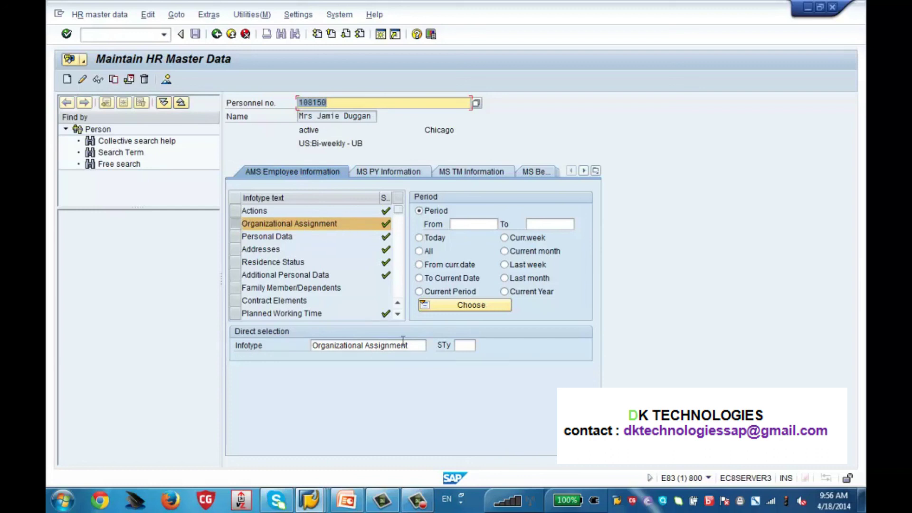
Change the direct infotype selection to Personal Data with code 0002
drag(425, 346, 269, 342)
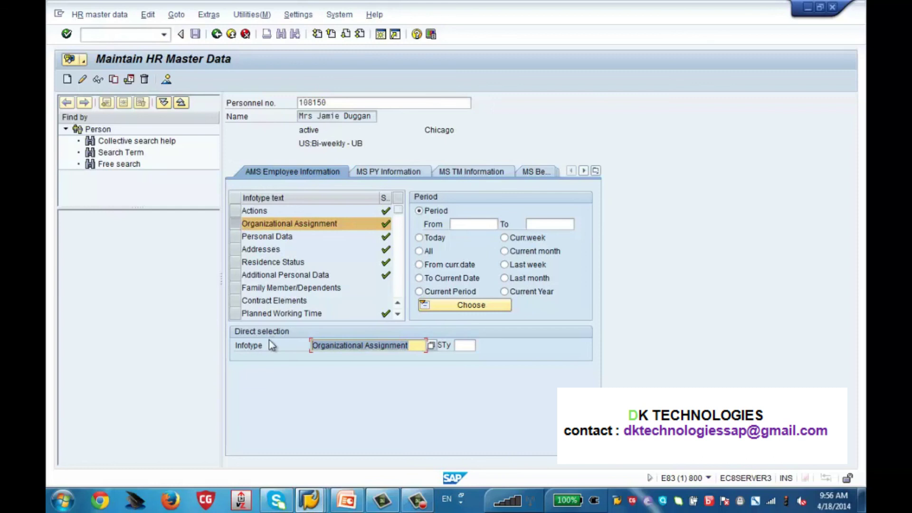
text(0002)
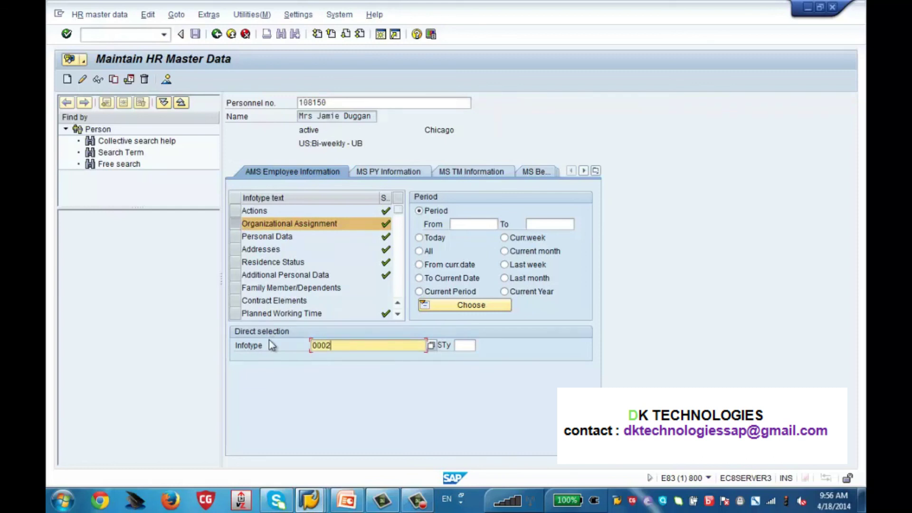
key(Return)
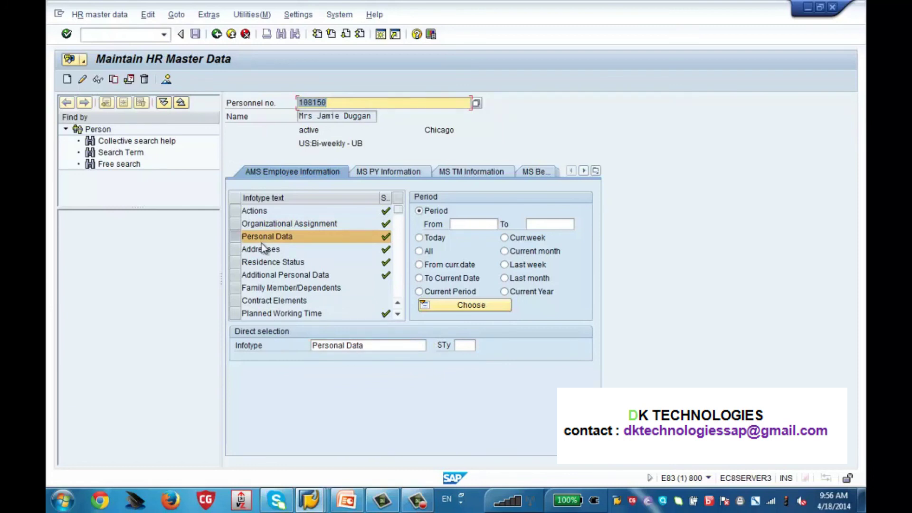
Replace the infotype selection with 0009 Bank Details, chosen from the list of possible infotypes
click(378, 345)
key(Delete)
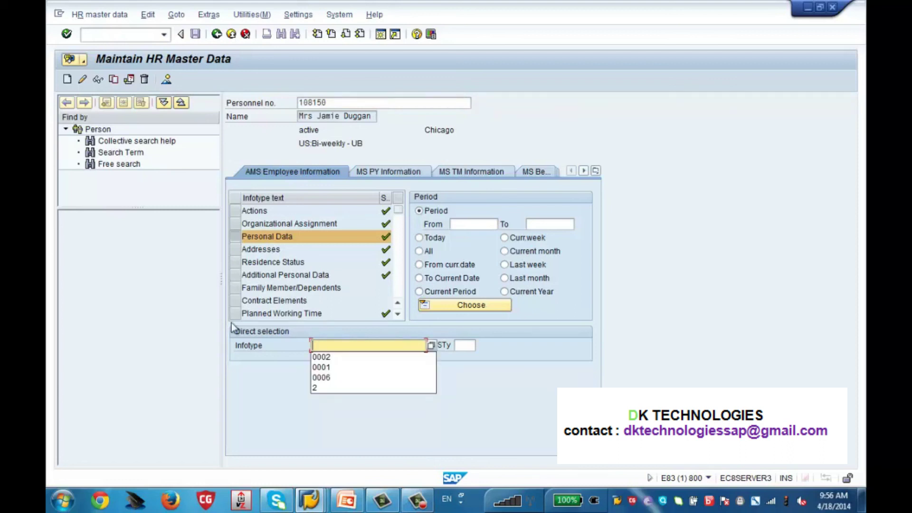
click(415, 346)
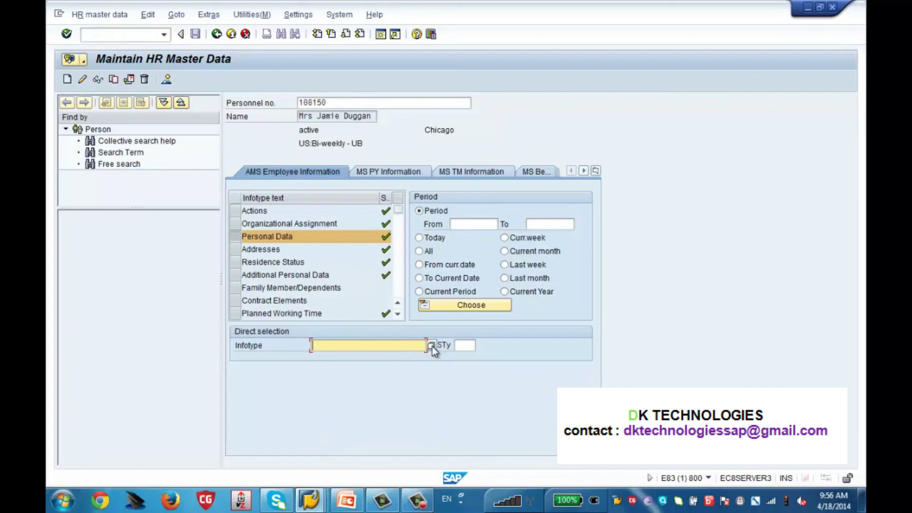
click(431, 345)
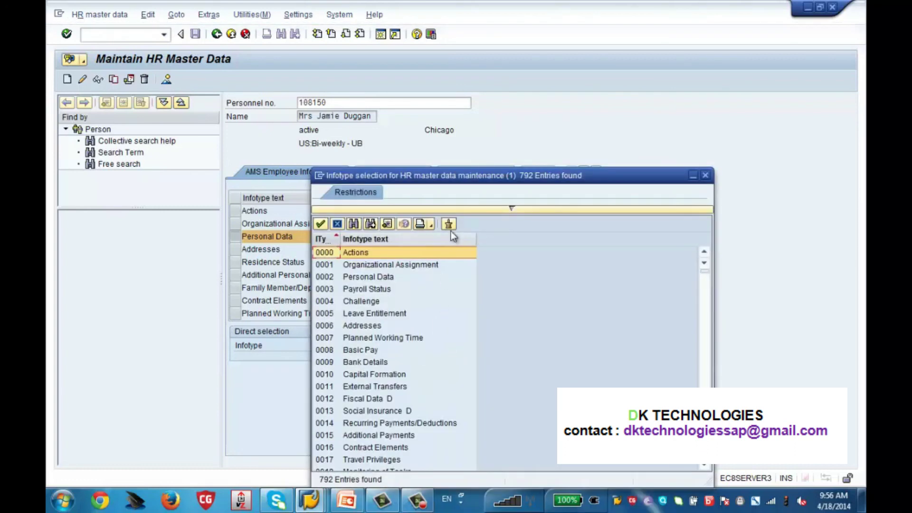
drag(477, 179, 511, 90)
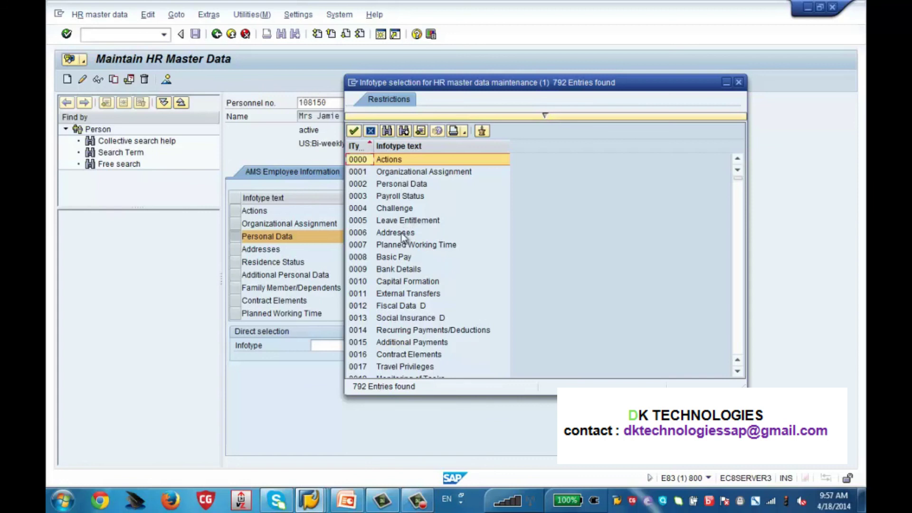
double_click(400, 270)
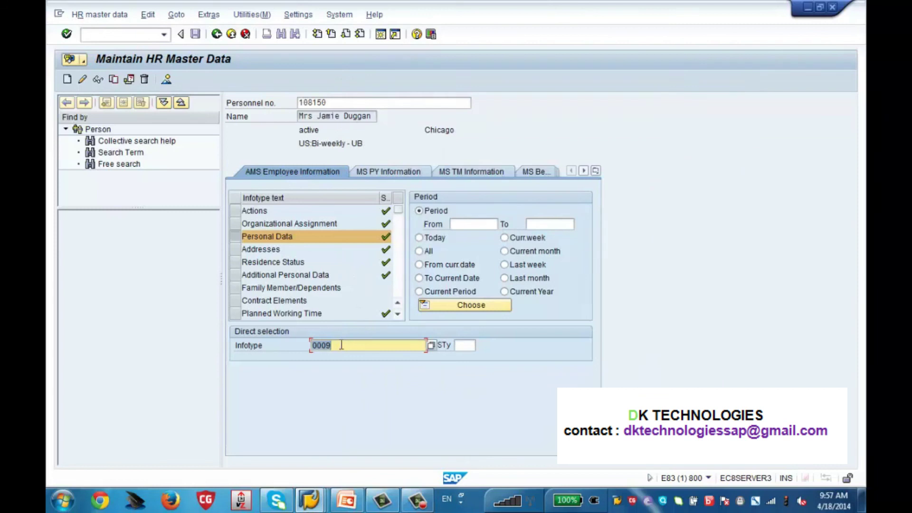
key(Return)
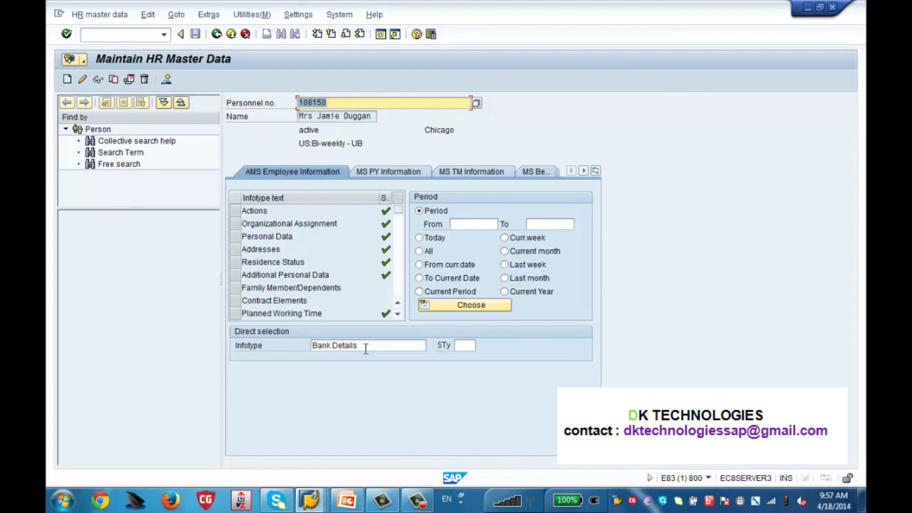
Open the employee's Bank Details record for changing, inspect the bank account, bank key and payee fields, and leave the record
click(83, 81)
click(83, 81)
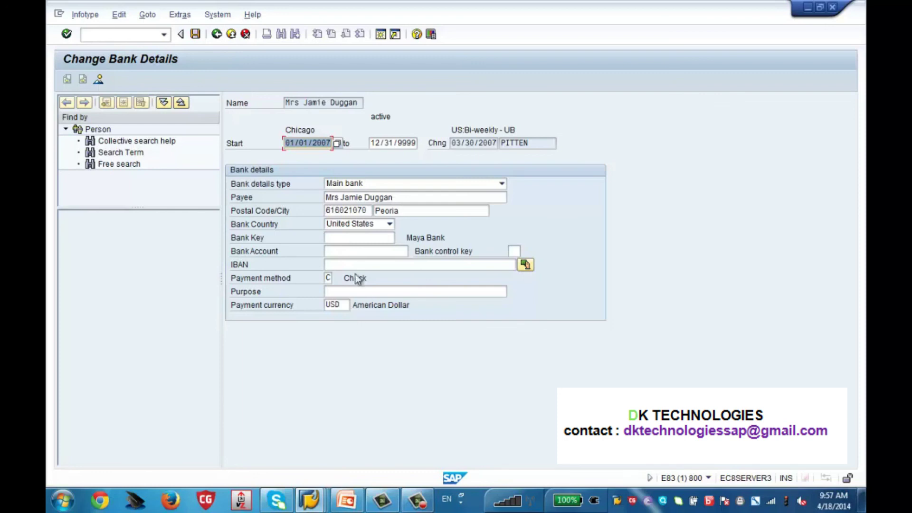
click(368, 252)
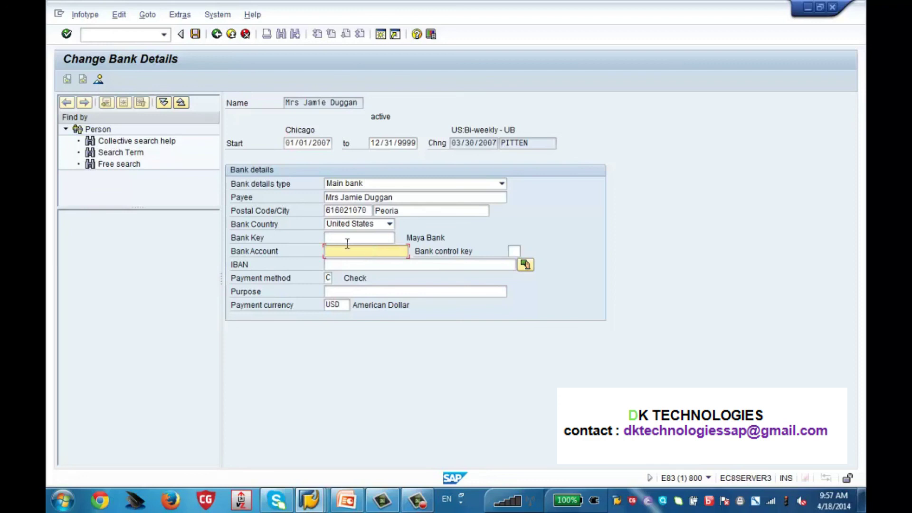
click(358, 237)
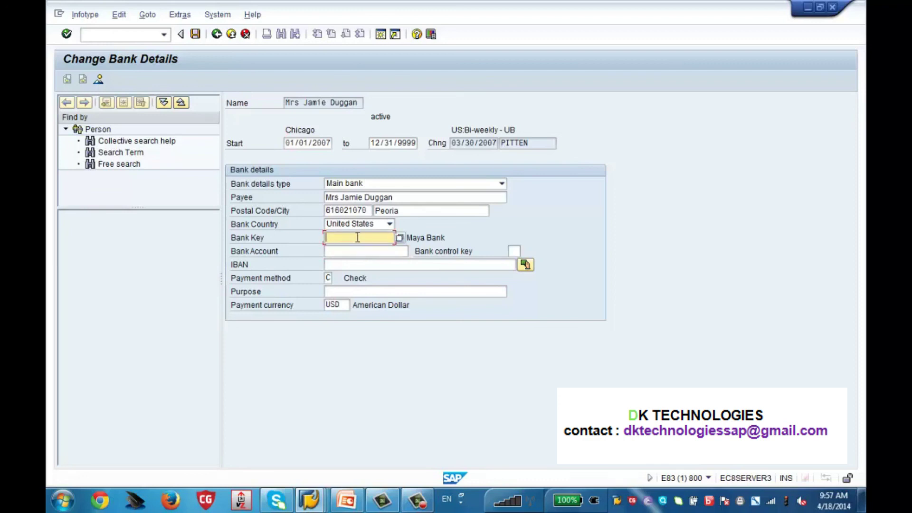
click(374, 196)
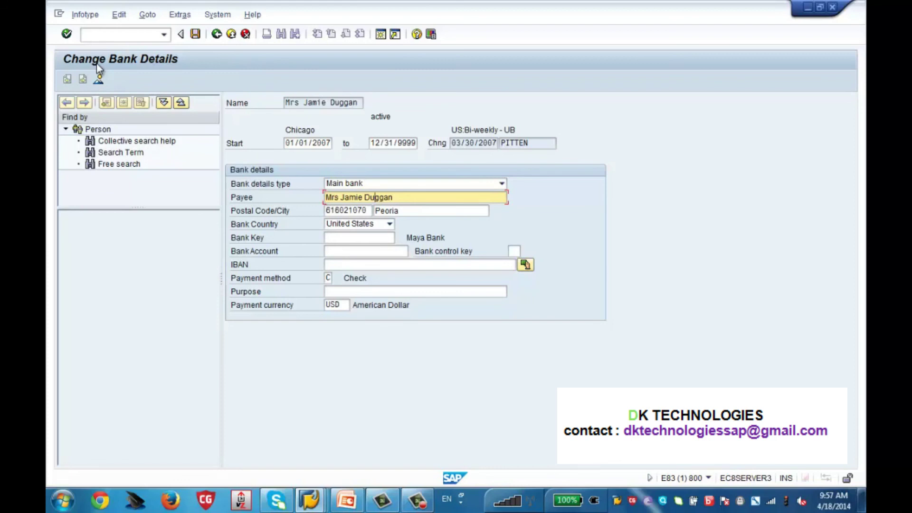
click(216, 34)
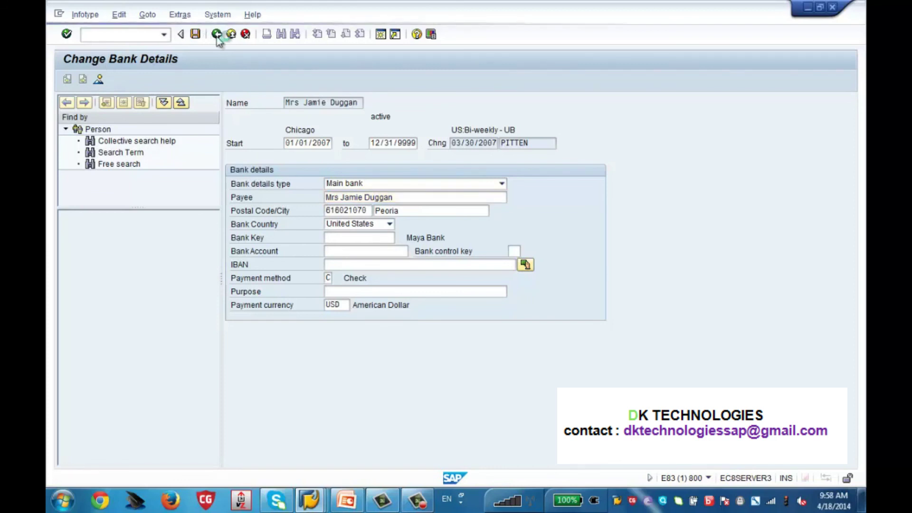